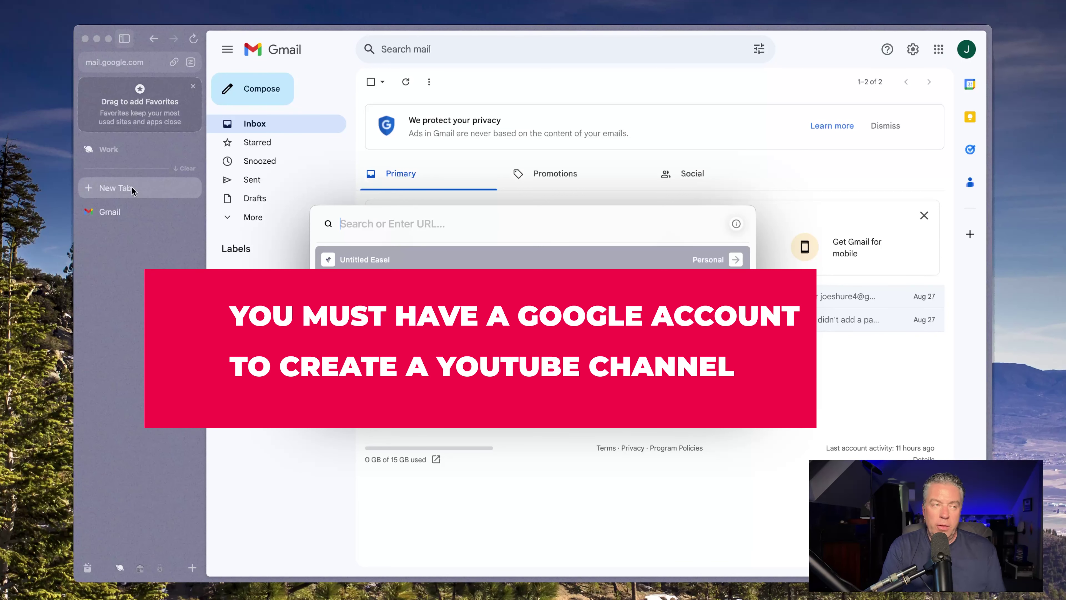
Enter 'you' in the new-tab address bar to bring up youtube.com suggestions
type("youtube.com")
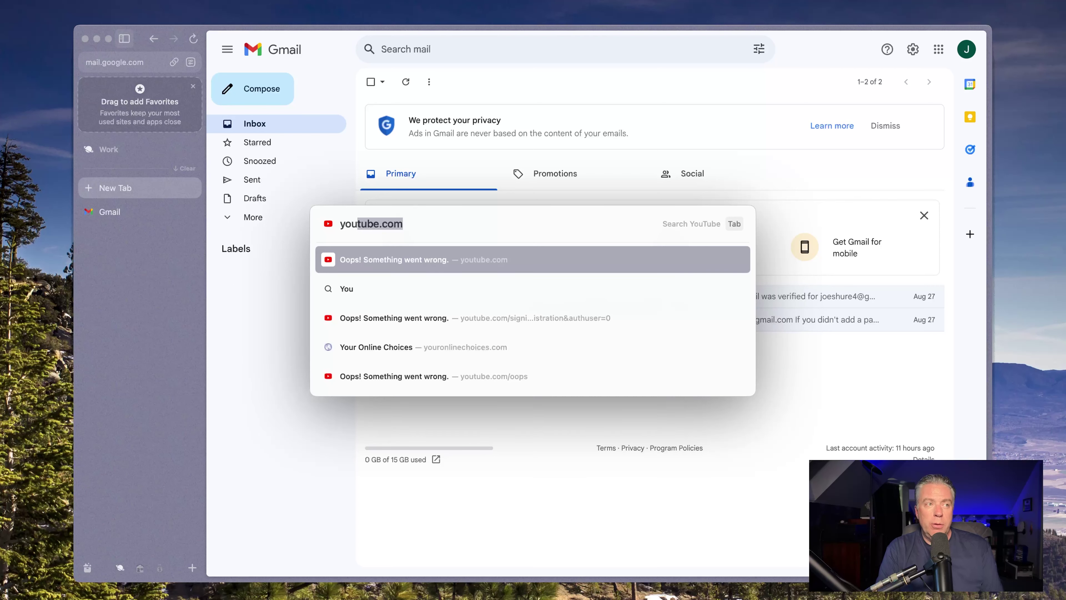
Load the suggested youtube.com site
key("Return")
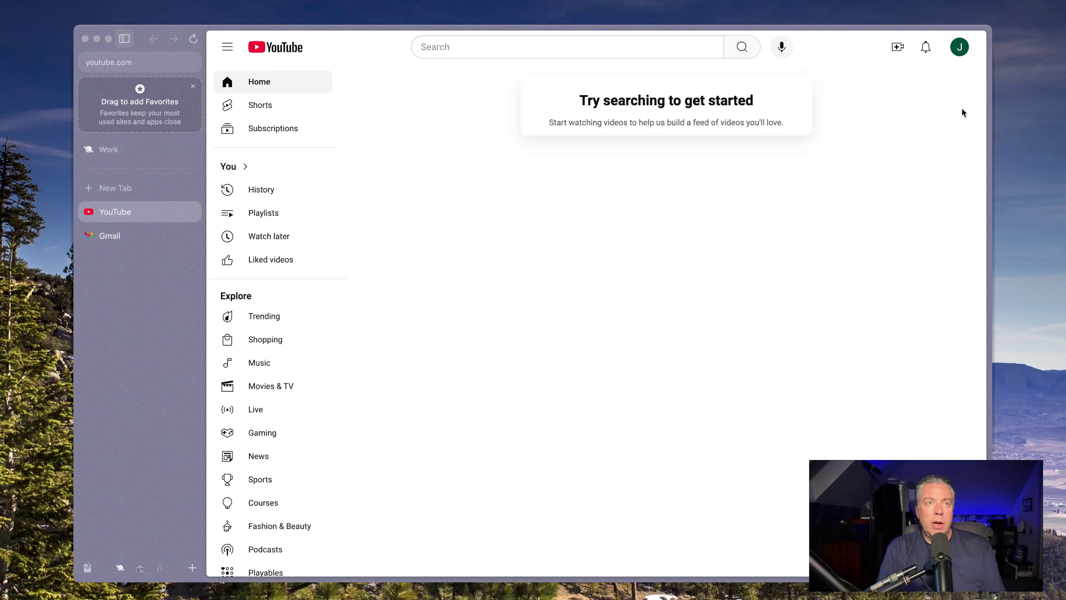
Create a channel from the account menu using the proposed name and handle
left_click(959, 48)
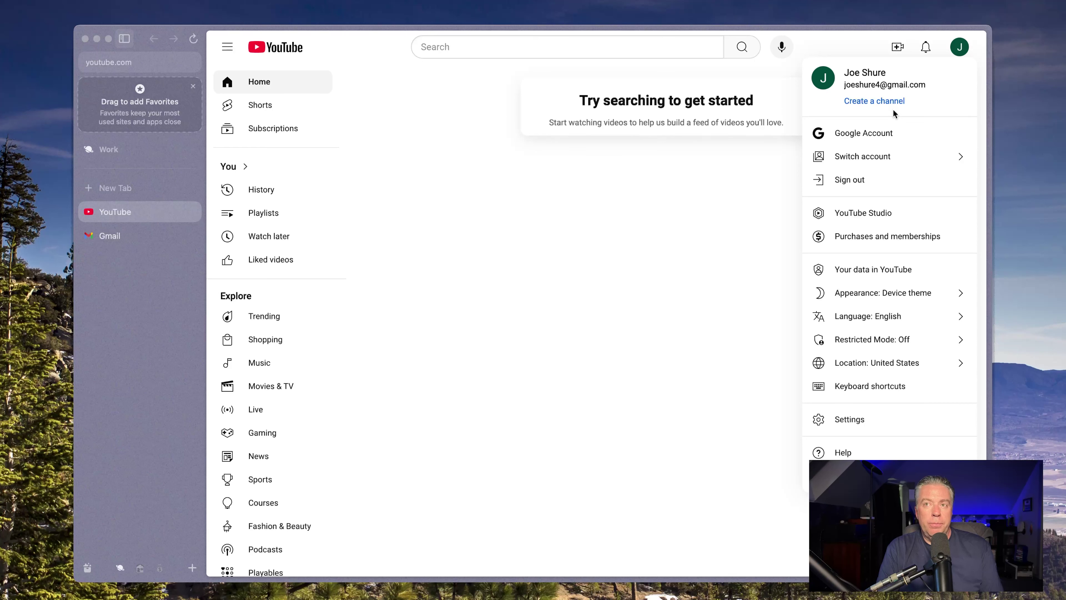
left_click(879, 104)
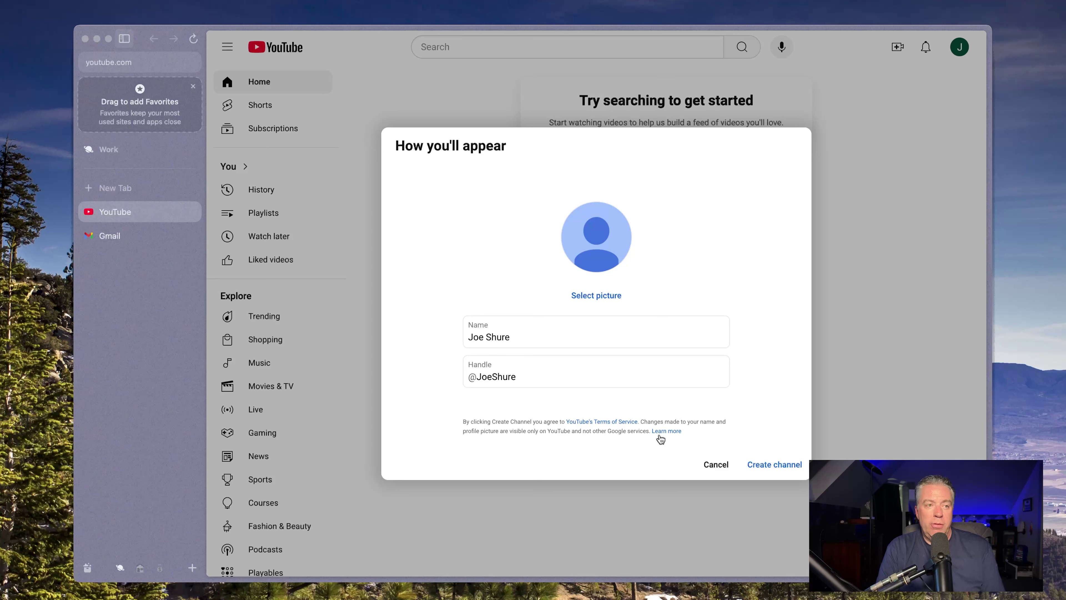
left_click(777, 465)
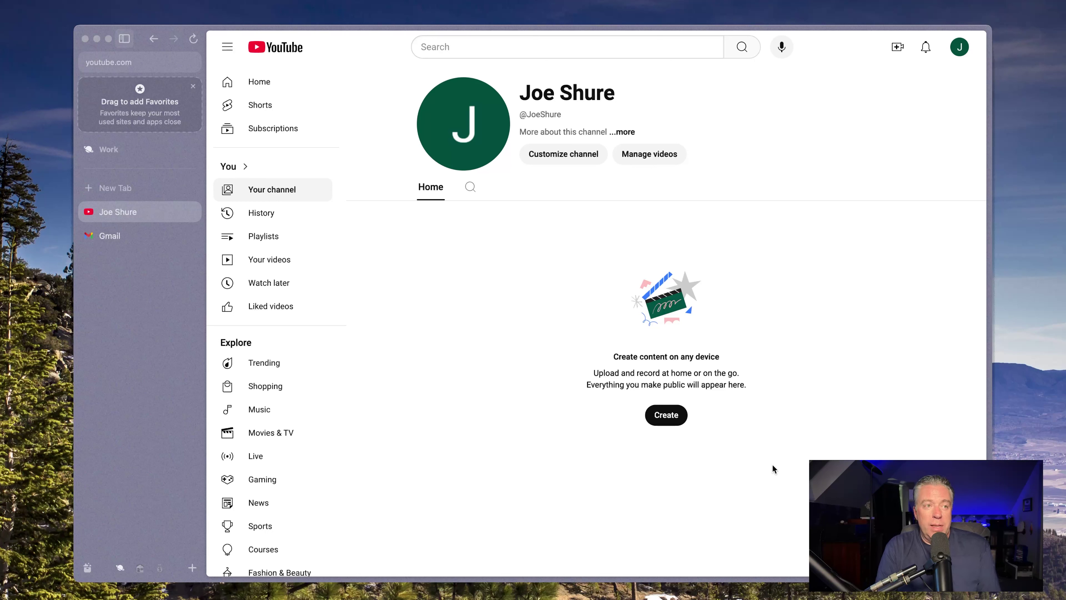
Open the channel's customization settings in Studio and dismiss the welcome message
left_click(533, 161)
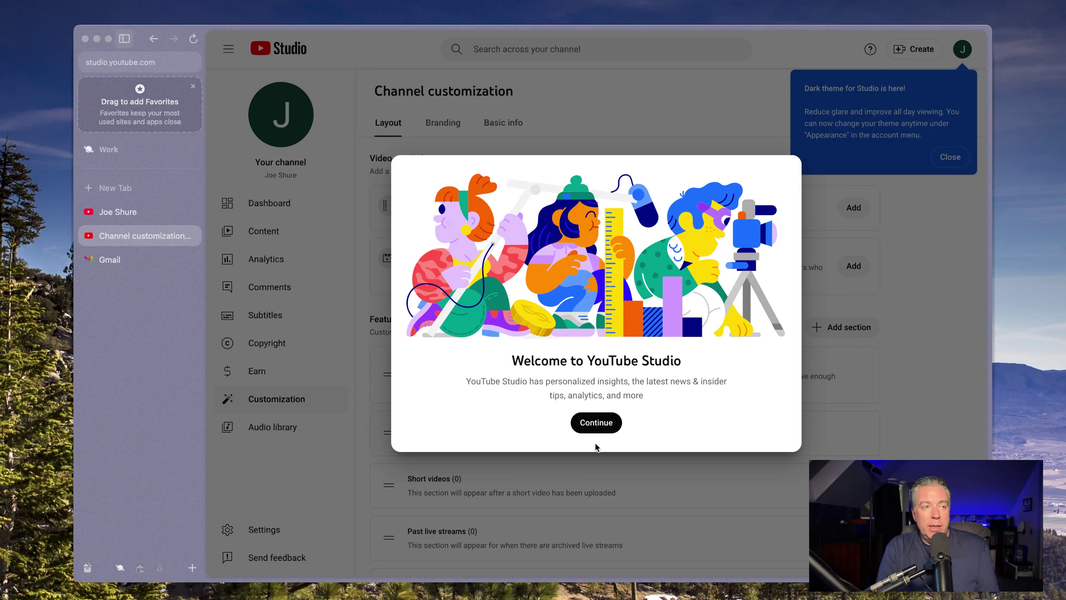
left_click(588, 424)
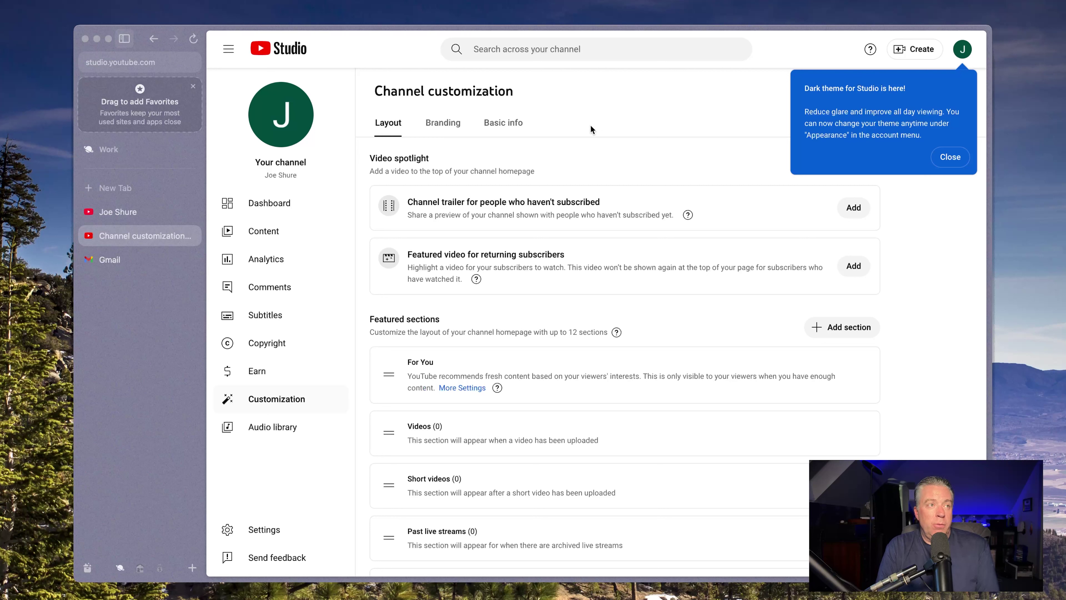
Switch to Basic info and review the handle, description, channel URL, links and contact fields
left_click(492, 126)
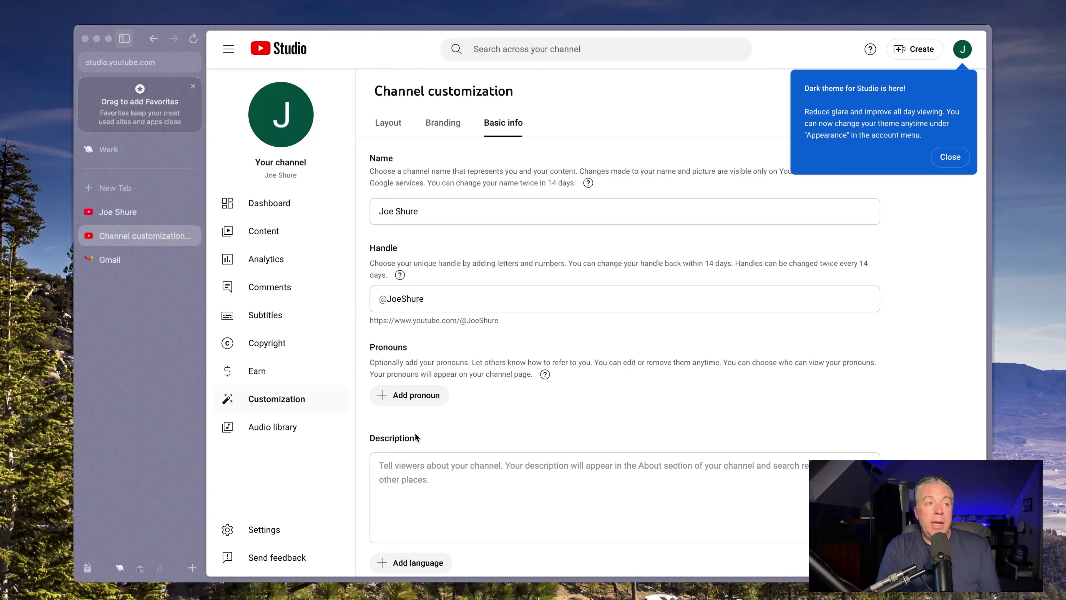
scroll(415, 433, "down", 3)
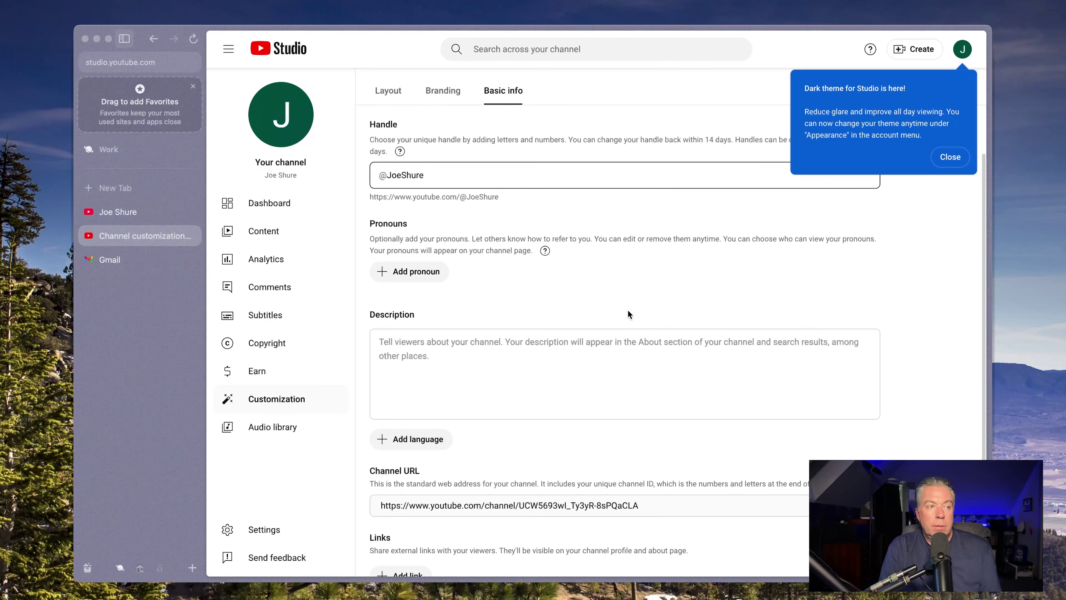
scroll(627, 309, "down", 1)
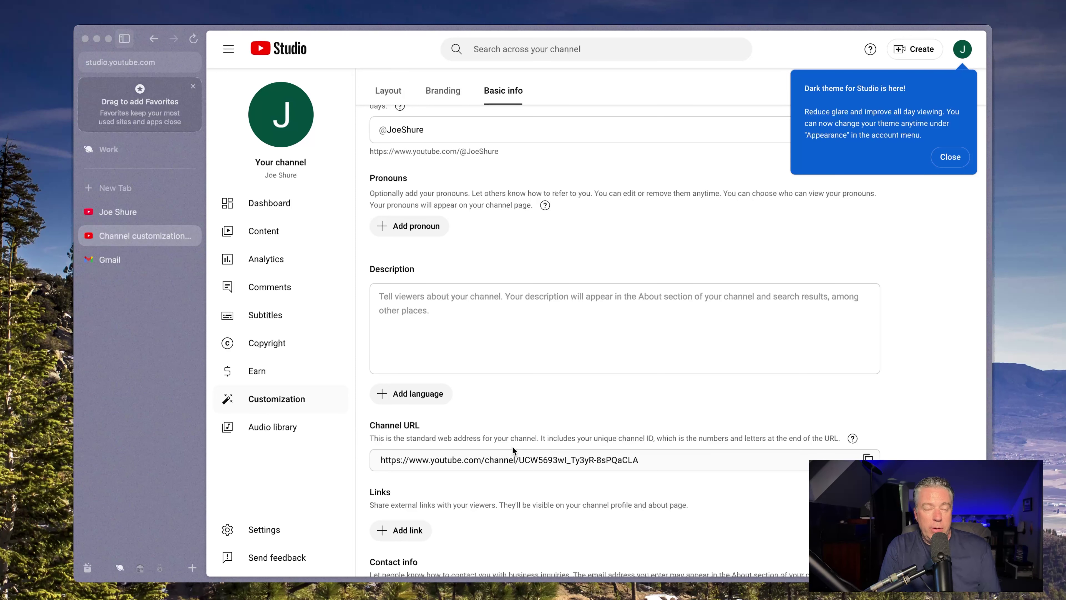
scroll(512, 446, "up", 1)
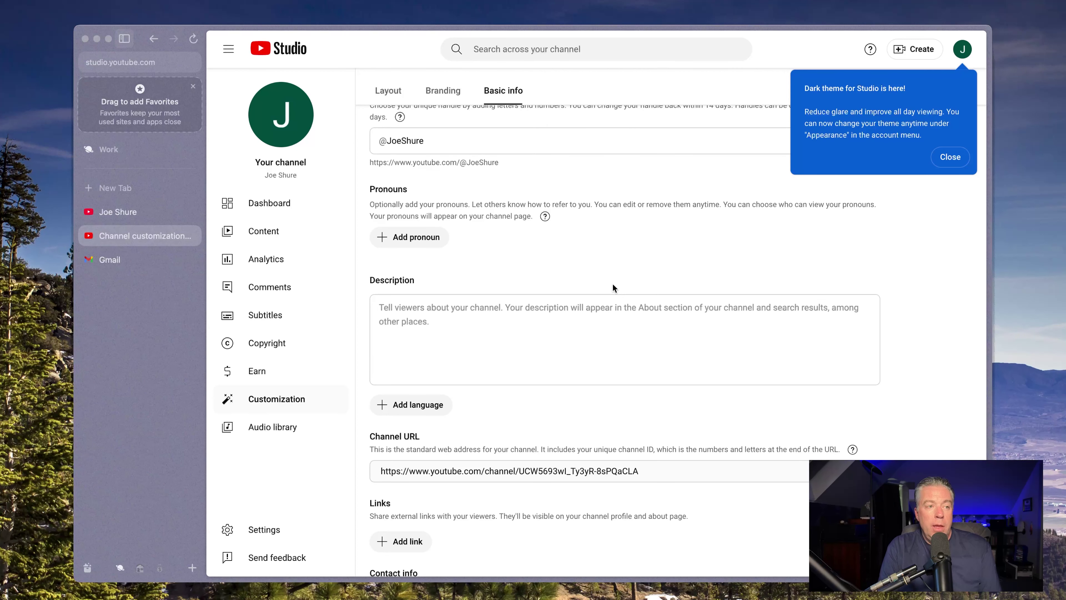
scroll(613, 288, "down", 3)
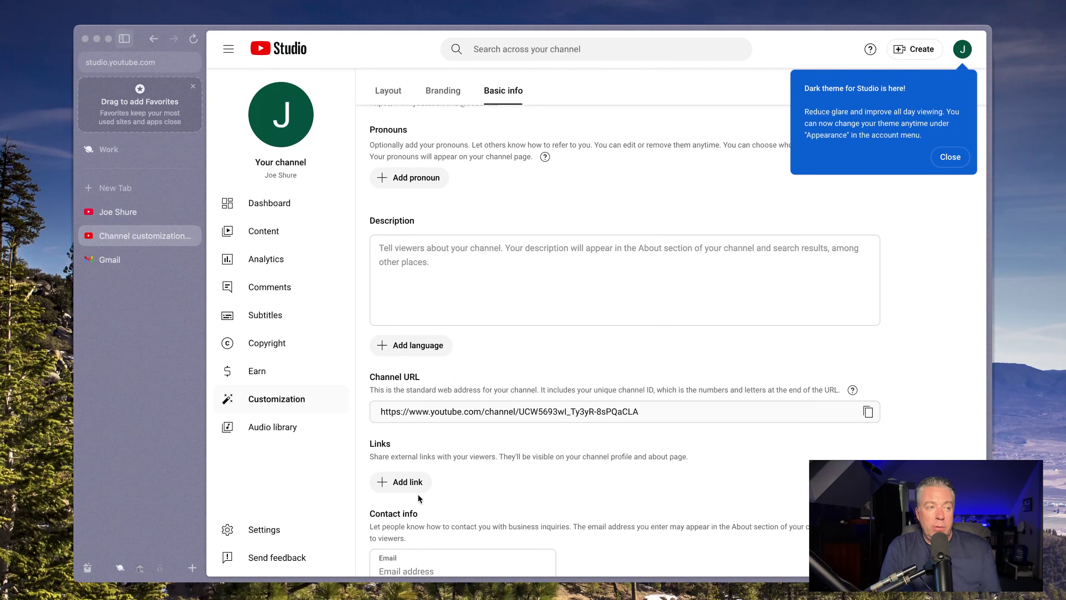
Add an external link entry, then discard it while still empty
left_click(414, 481)
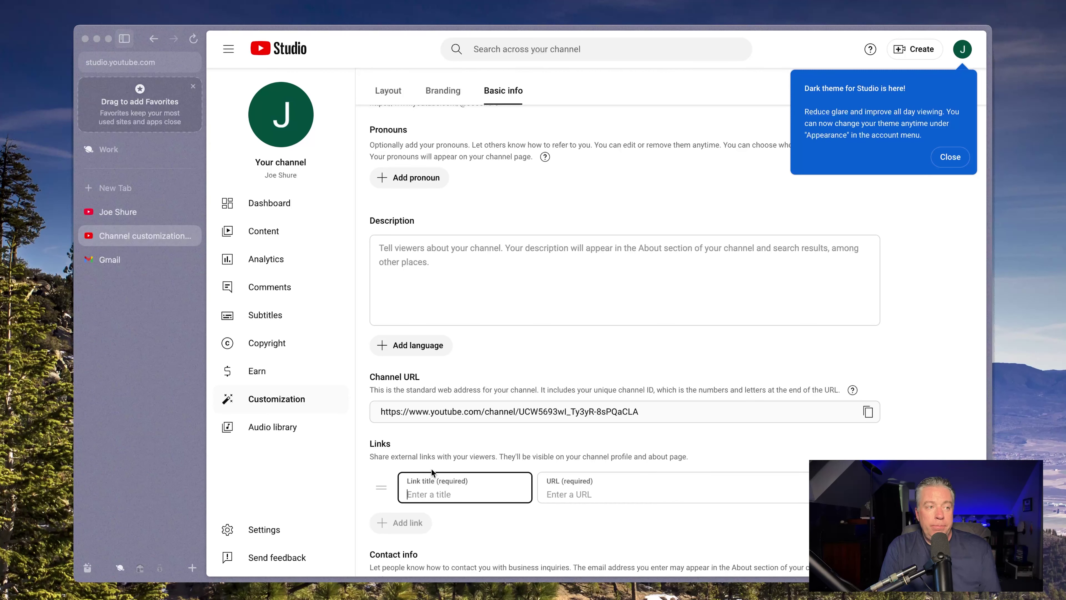
scroll(433, 494, "down", 1)
scroll(433, 494, "down", 1)
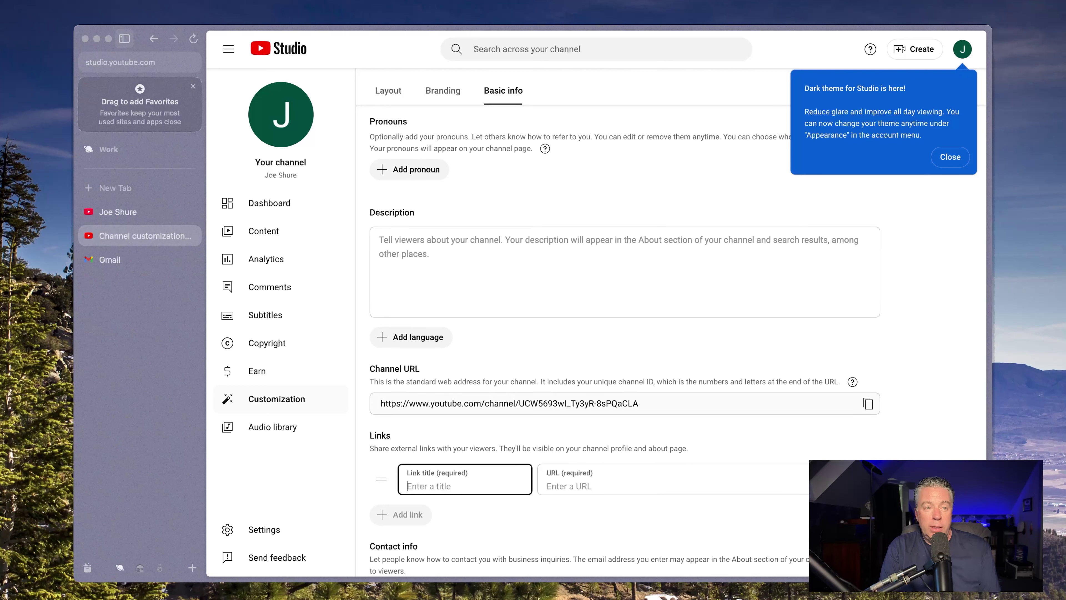
left_click(894, 479)
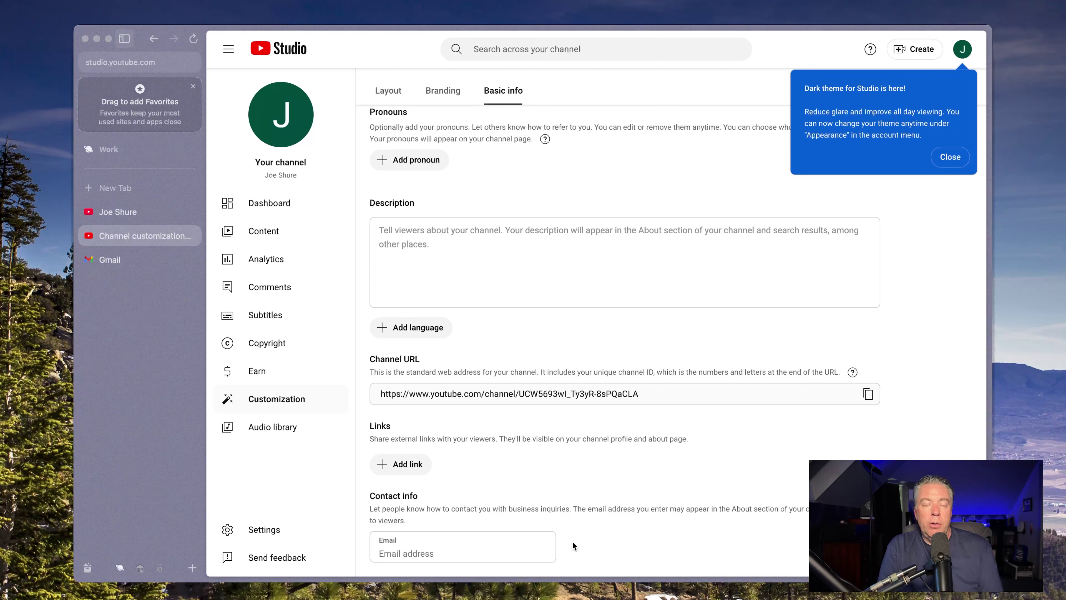
Fill in the channel's contact email with a Gmail address
left_click(505, 544)
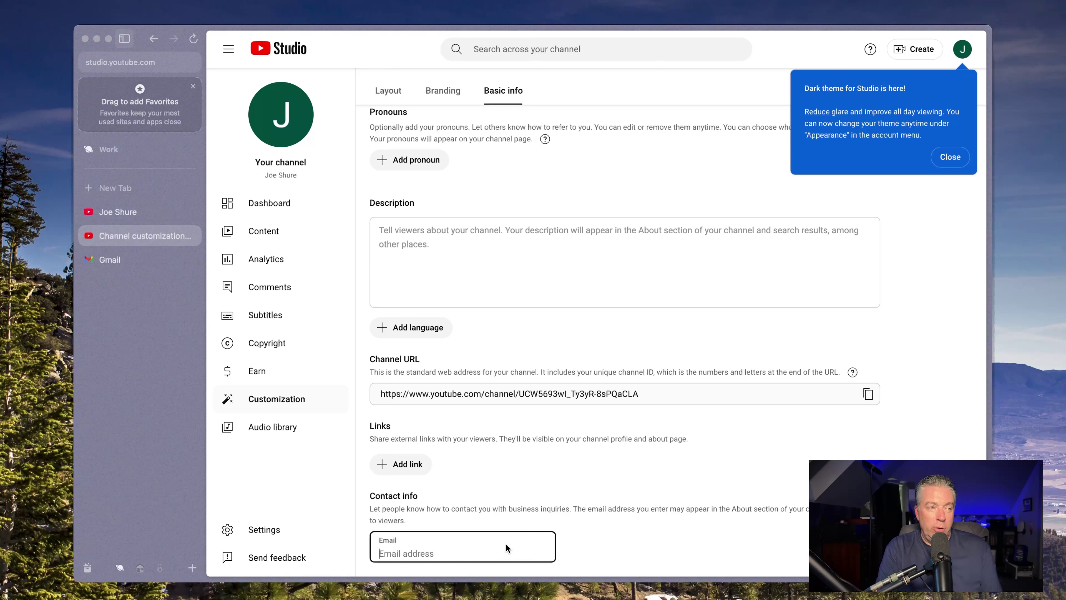
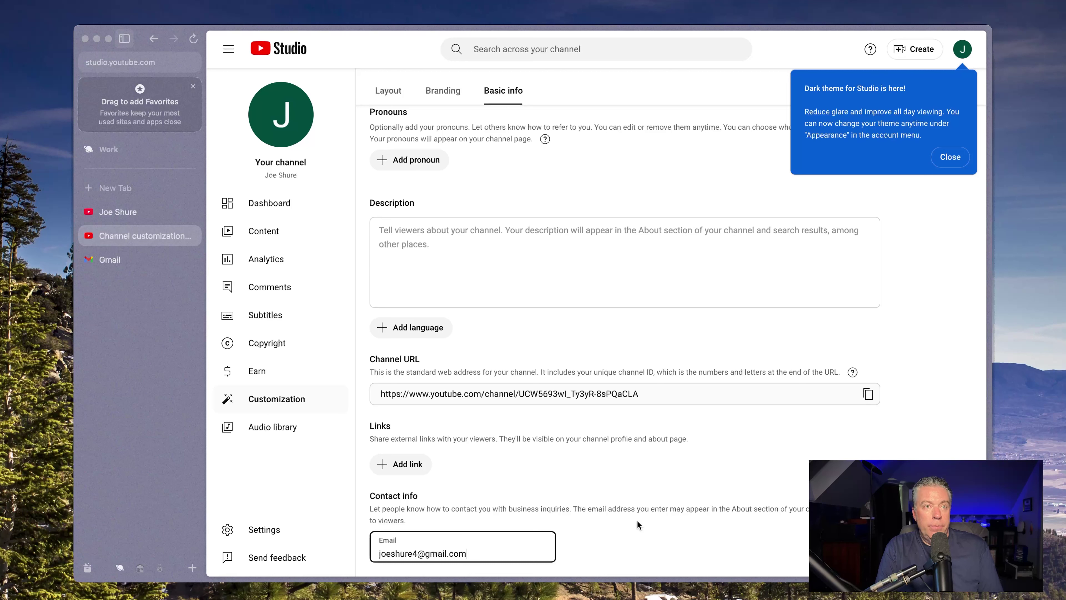
Dismiss the dark theme notice, publish the basic info, and return to the dashboard
scroll(655, 496, "up", 5)
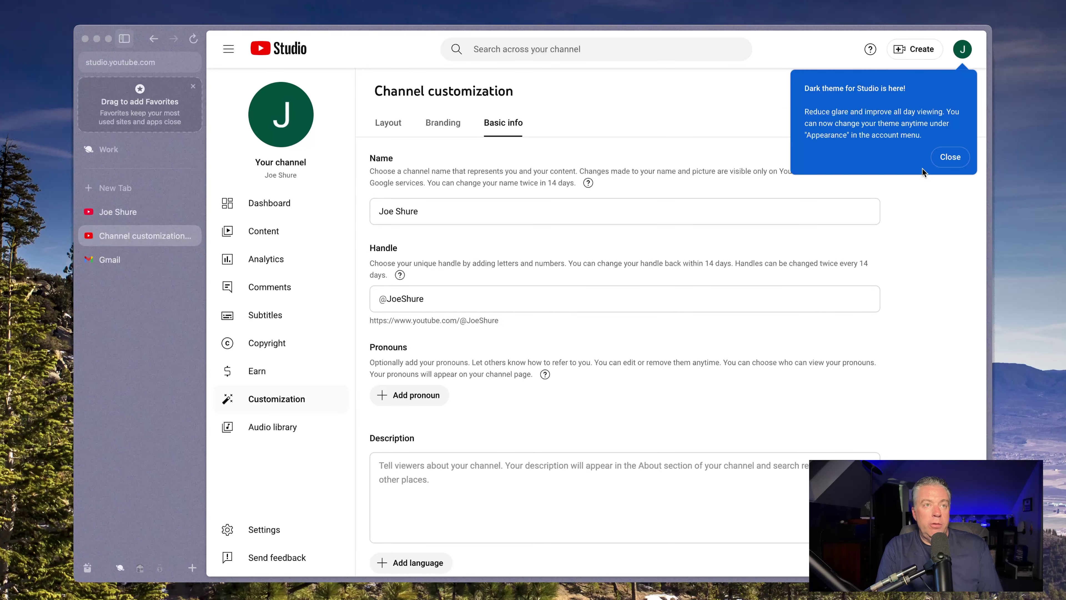
left_click(950, 157)
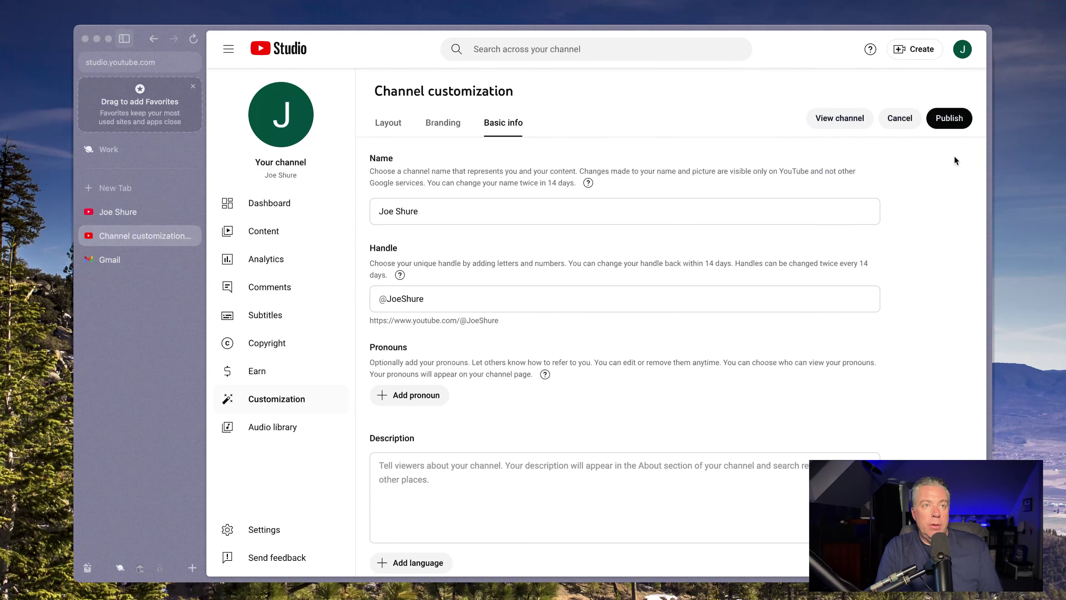
left_click(946, 124)
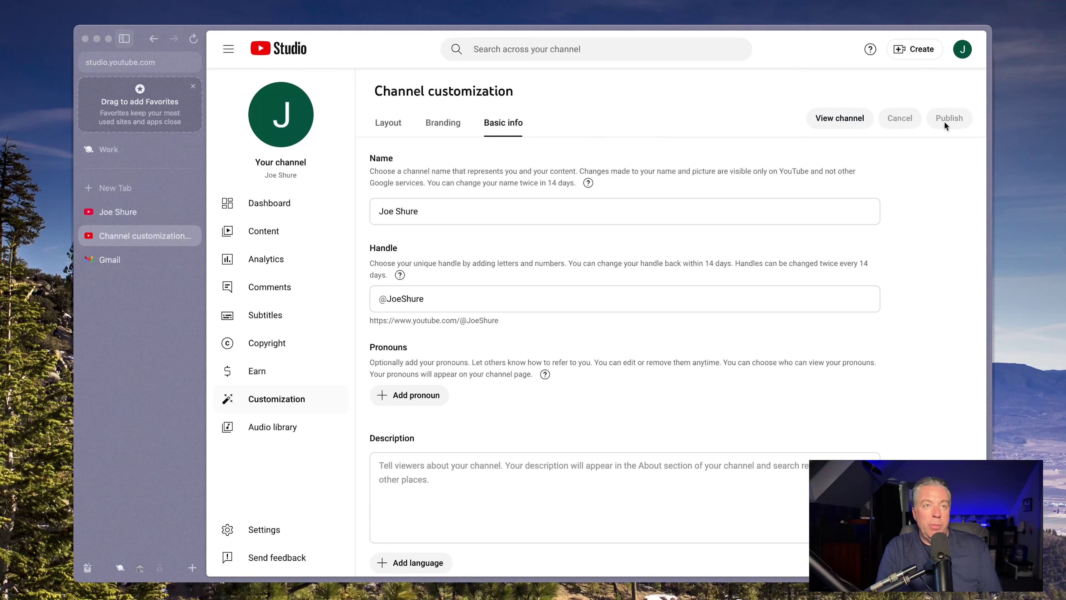
left_click(262, 204)
left_click(121, 260)
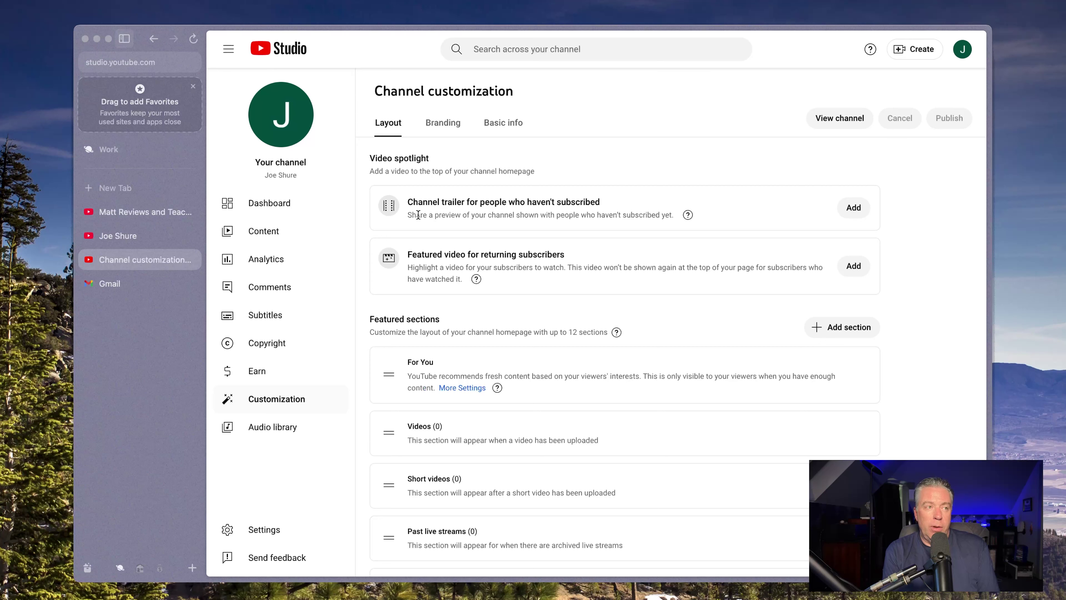
Scroll down the Layout settings to view the five featured homepage sections
scroll(418, 215, "down", 3)
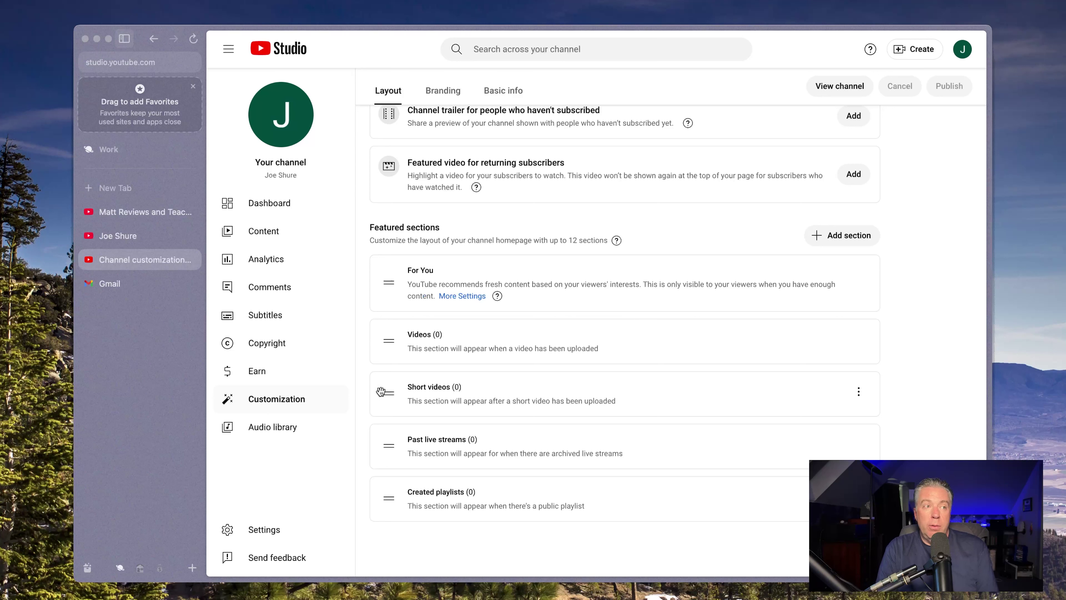
Drag Short videos, Videos and Past live streams above For You, then publish the layout
left_click_drag(380, 391, 389, 280)
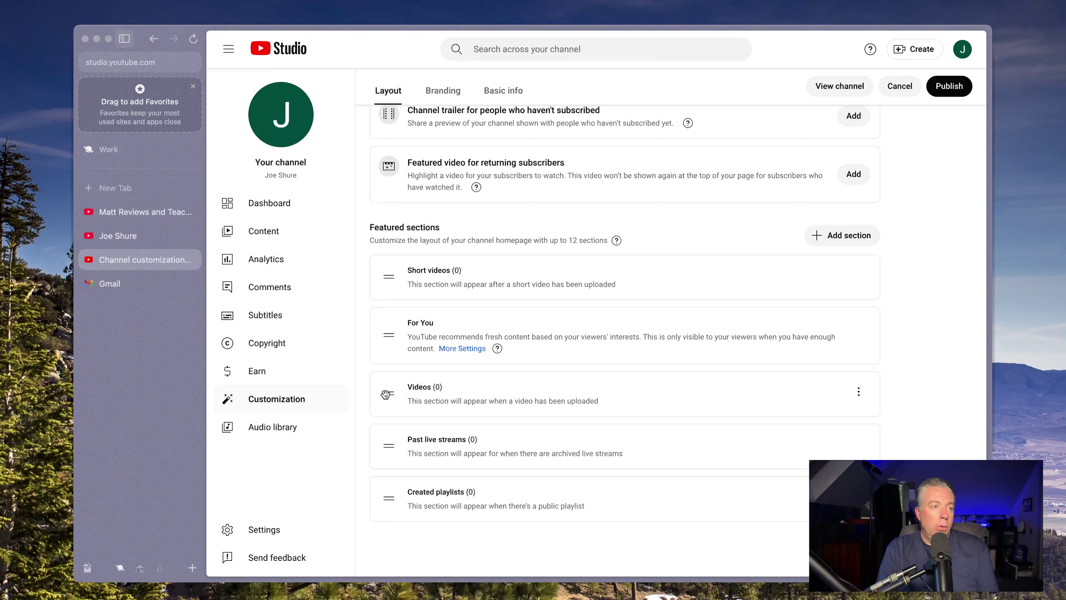
left_click_drag(385, 394, 386, 330)
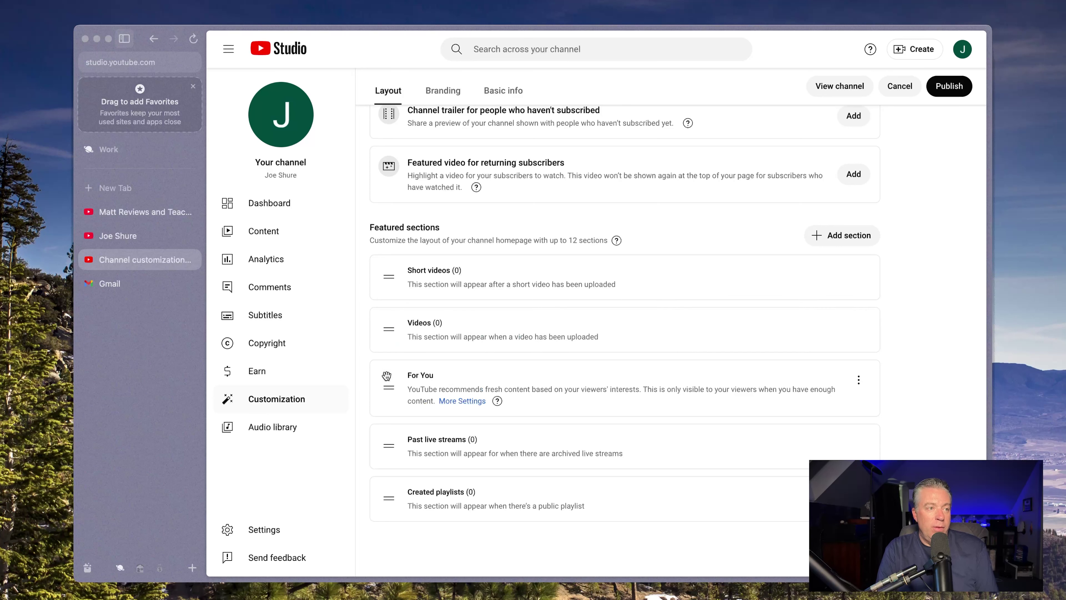
left_click_drag(384, 447, 386, 380)
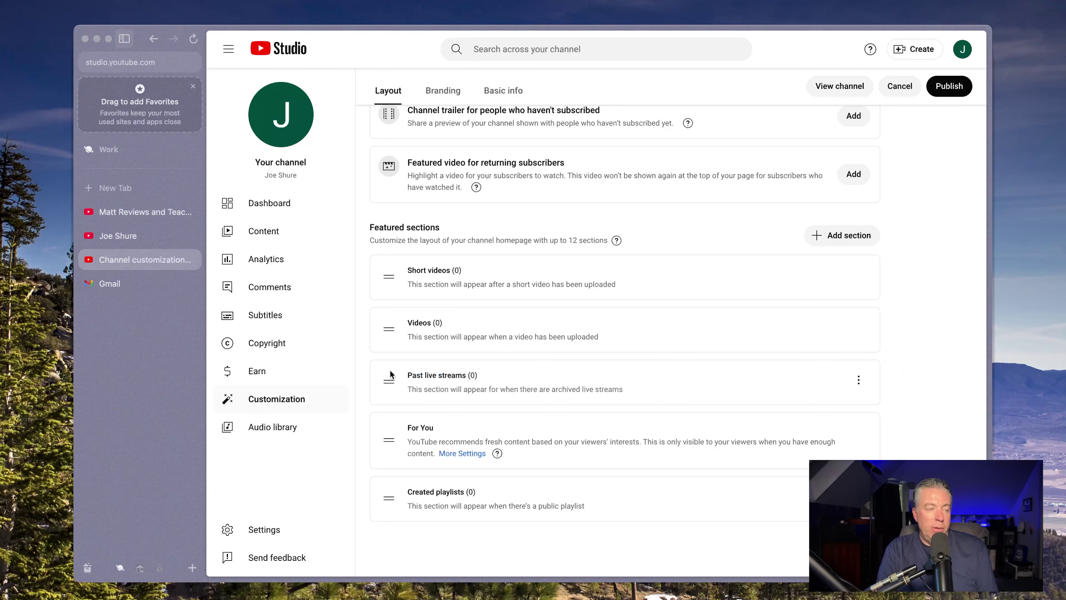
left_click(939, 82)
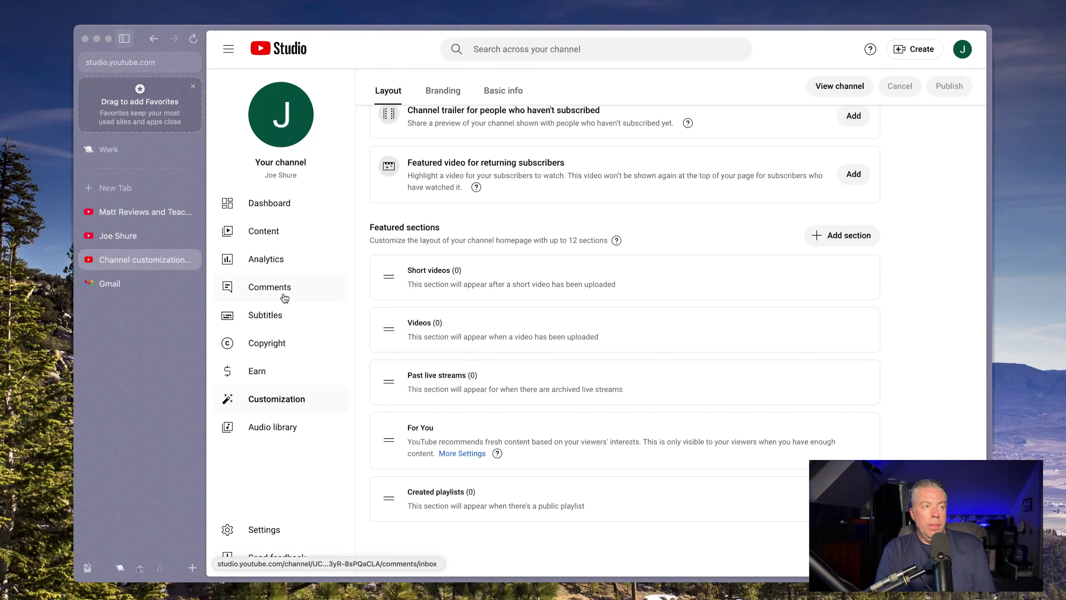
Open Add section to see which section types can be added
left_click(815, 242)
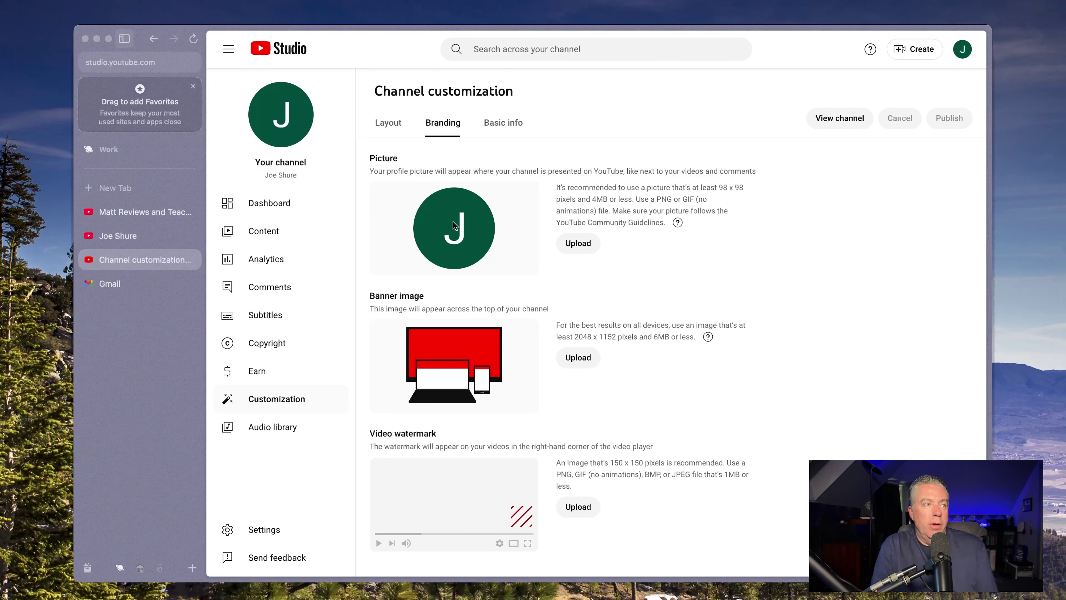
left_click(130, 210)
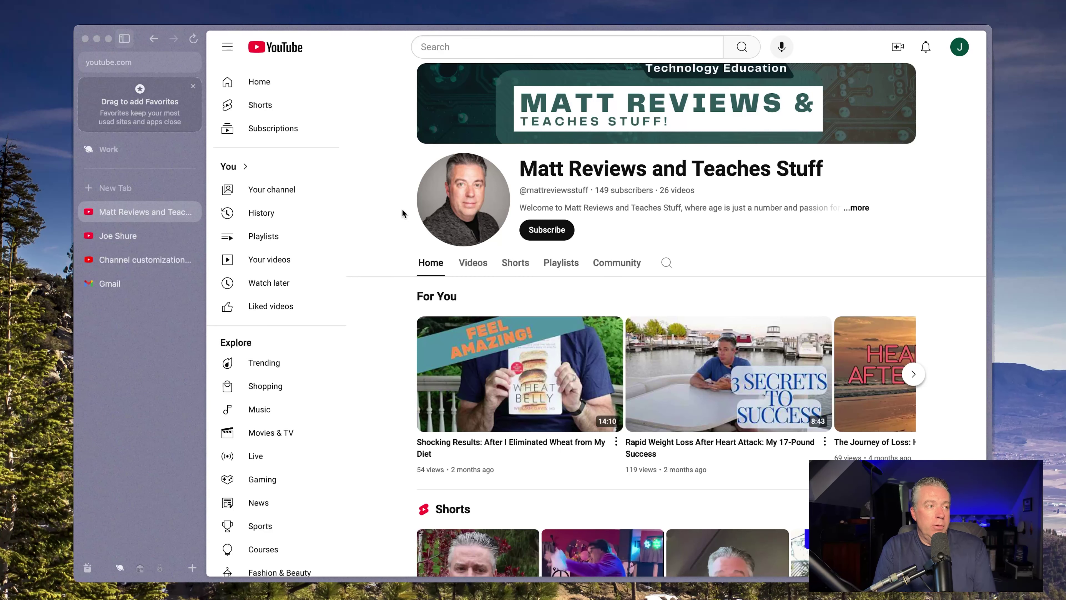
left_click(139, 259)
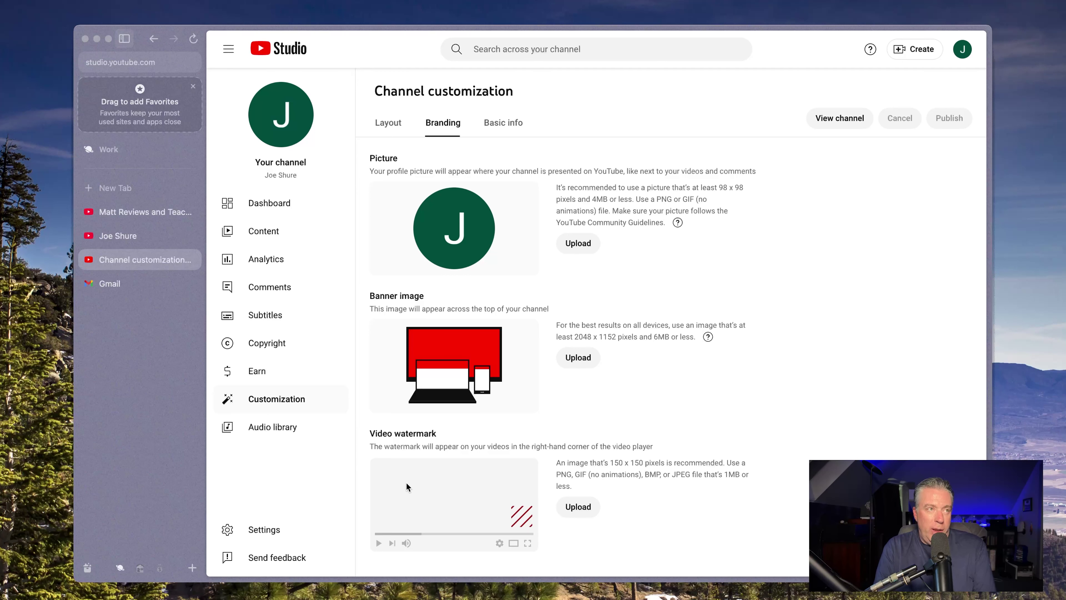
View the channel publicly, open customization in a new tab, and show the Create options
left_click(827, 119)
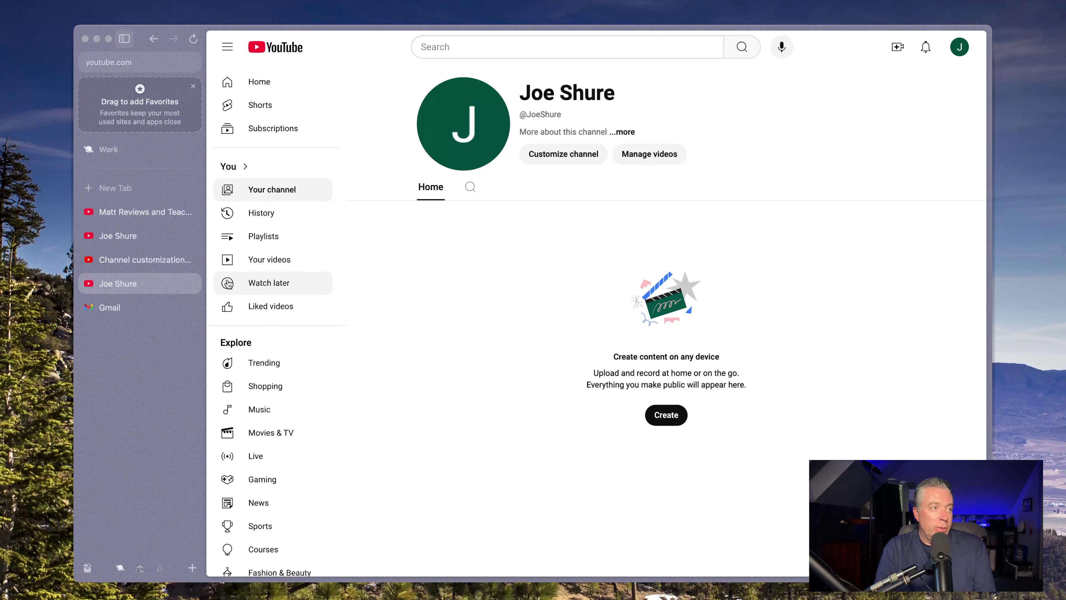
left_click(254, 193)
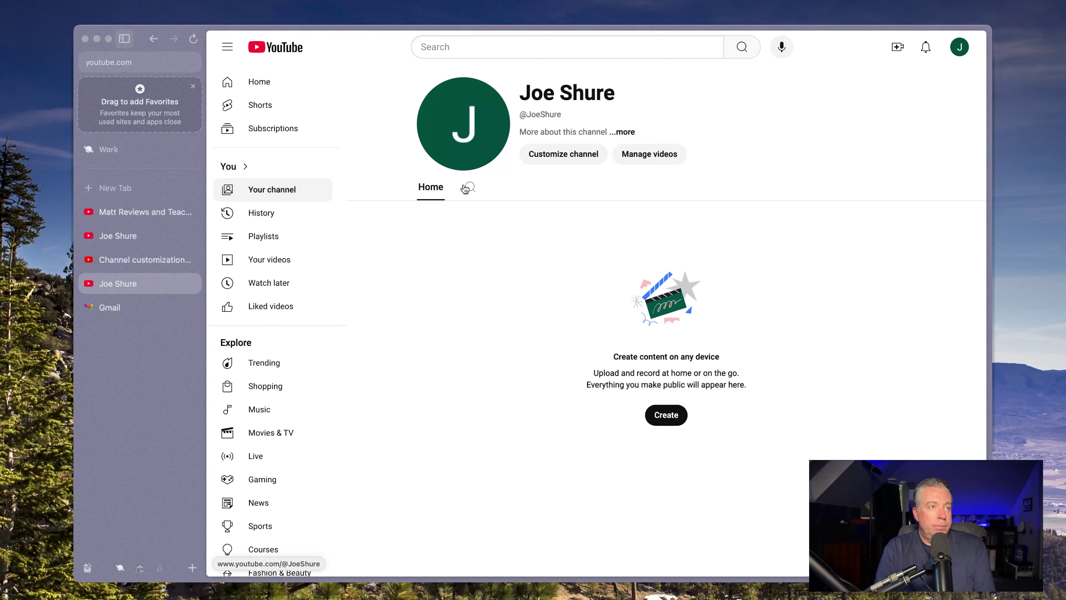
left_click(540, 155)
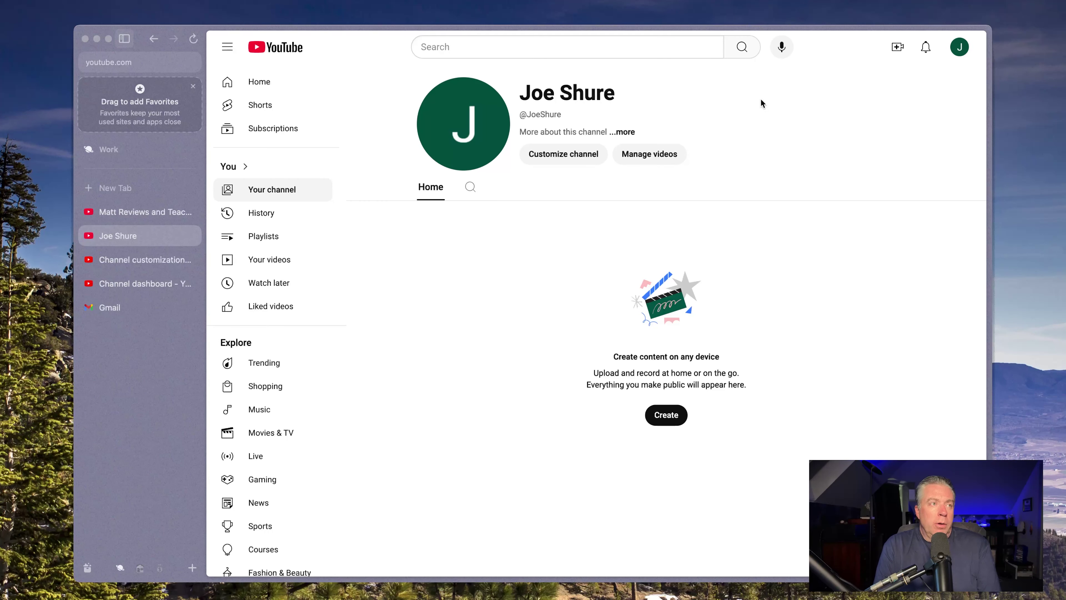
left_click(891, 57)
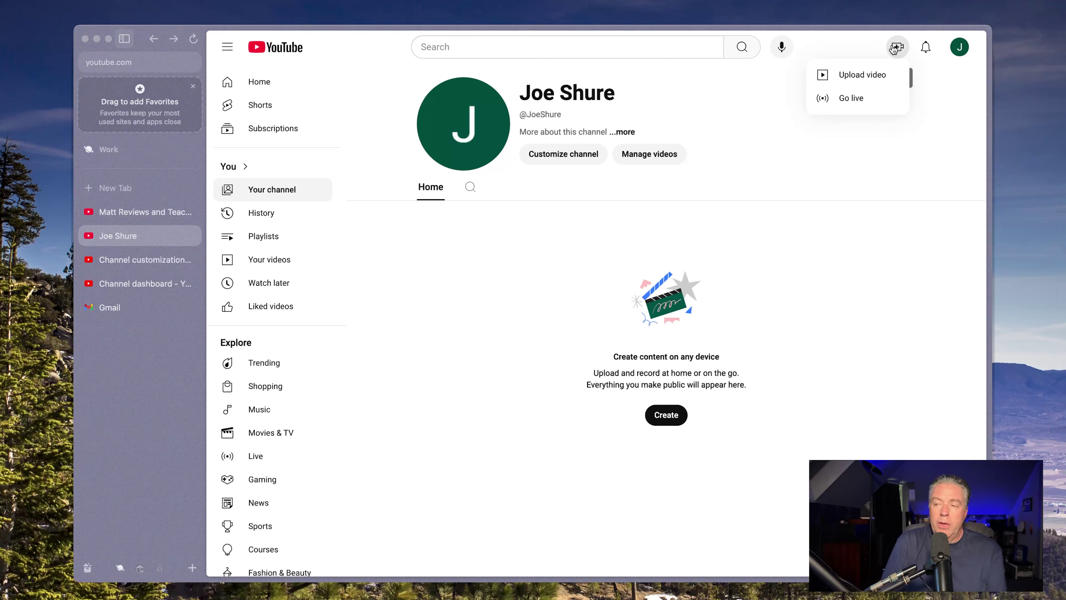
left_click(867, 96)
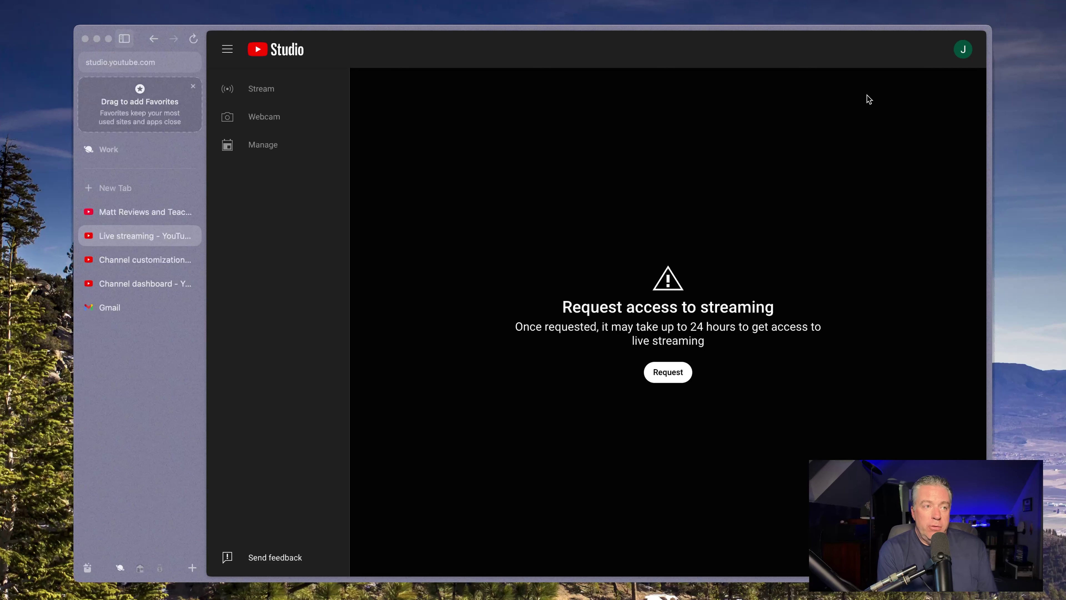
left_click(669, 376)
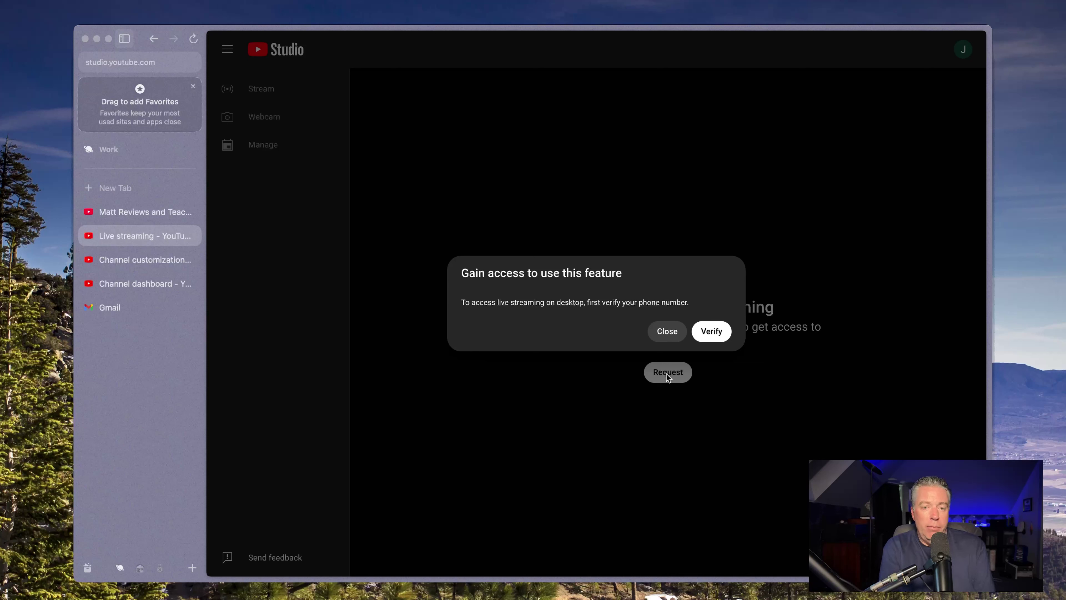
left_click(667, 330)
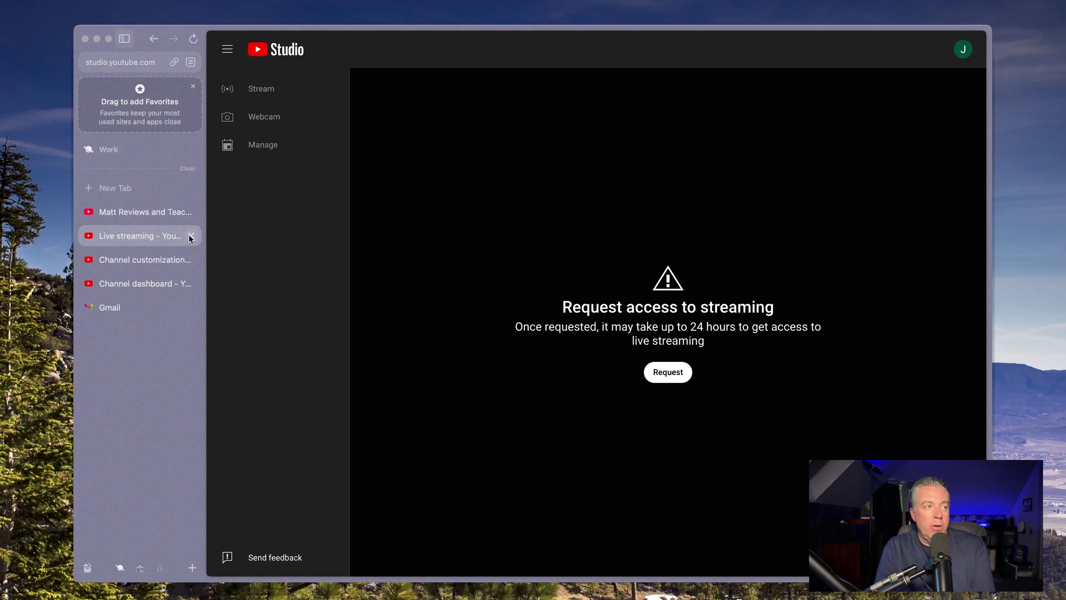
key("super+bracketleft")
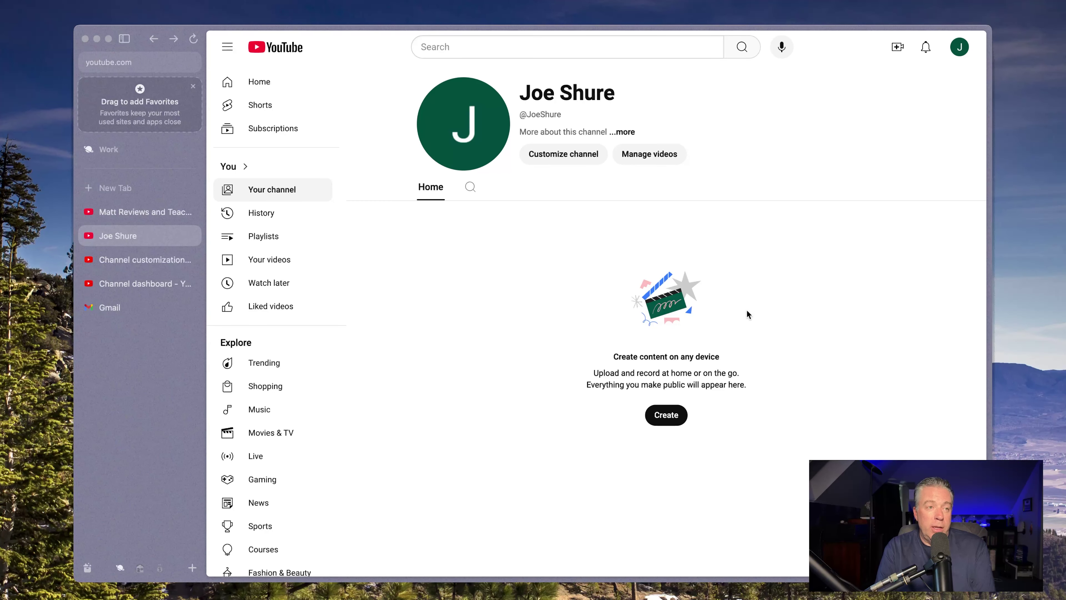
Start a new video upload from the channel page using the Create button
left_click(680, 420)
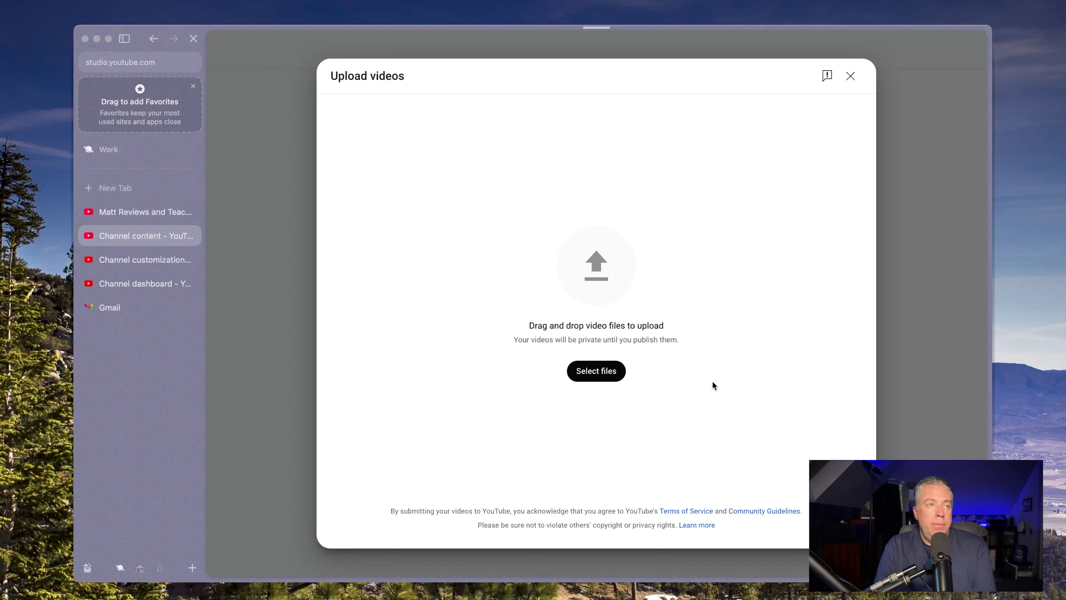